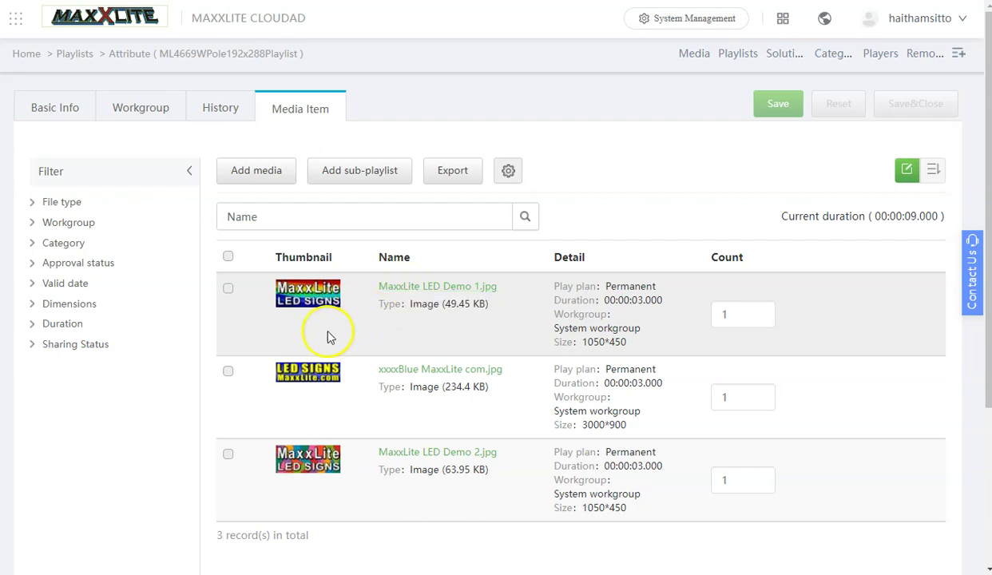
- Open the play plan attributes of the playlist item MaxxLite LED Demo 1.jpg
left_click(227, 291)
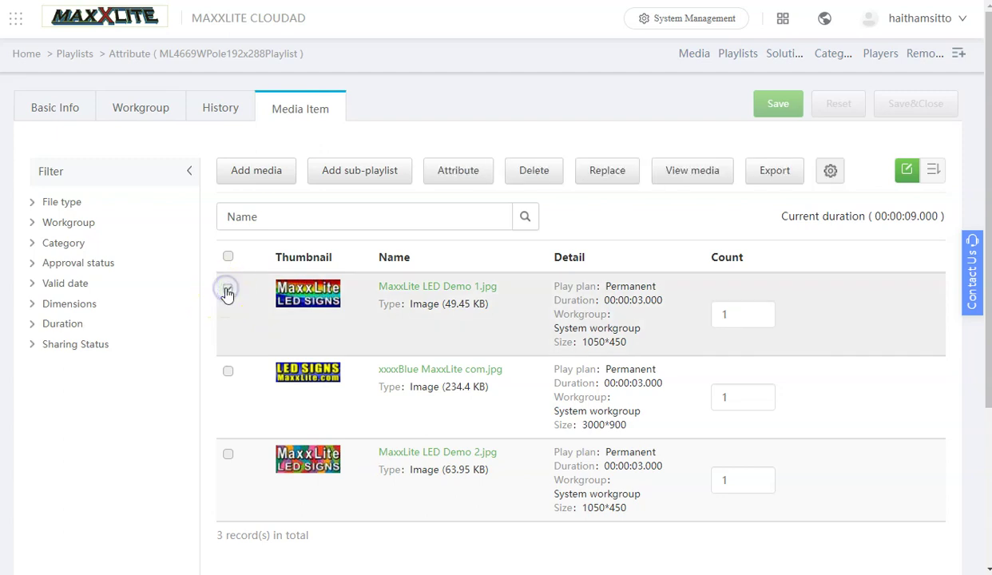
left_click(462, 172)
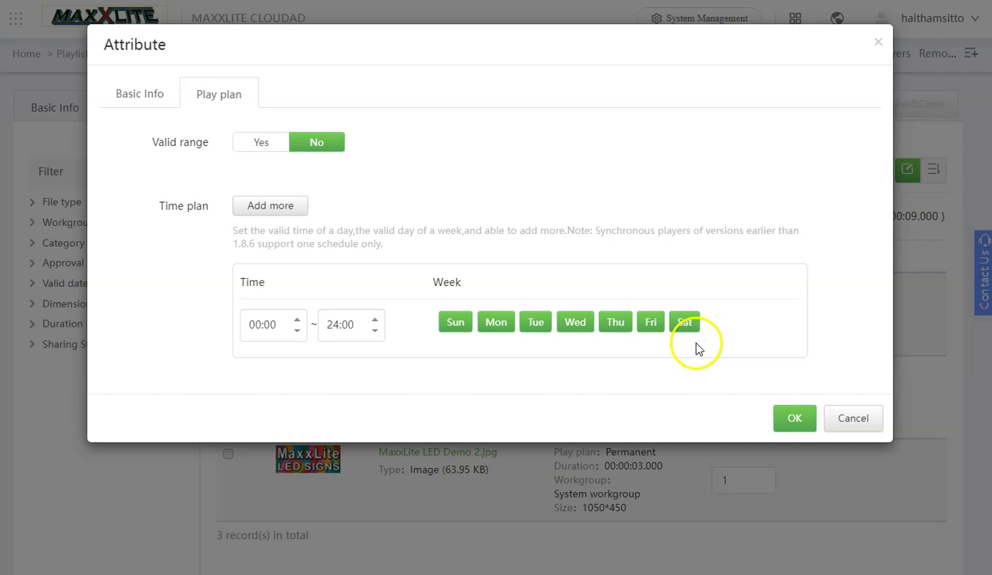
- Limit the play plan to the weekend by excluding Monday through Friday
left_click(492, 326)
left_click(537, 327)
left_click(576, 334)
left_click(612, 334)
left_click(650, 326)
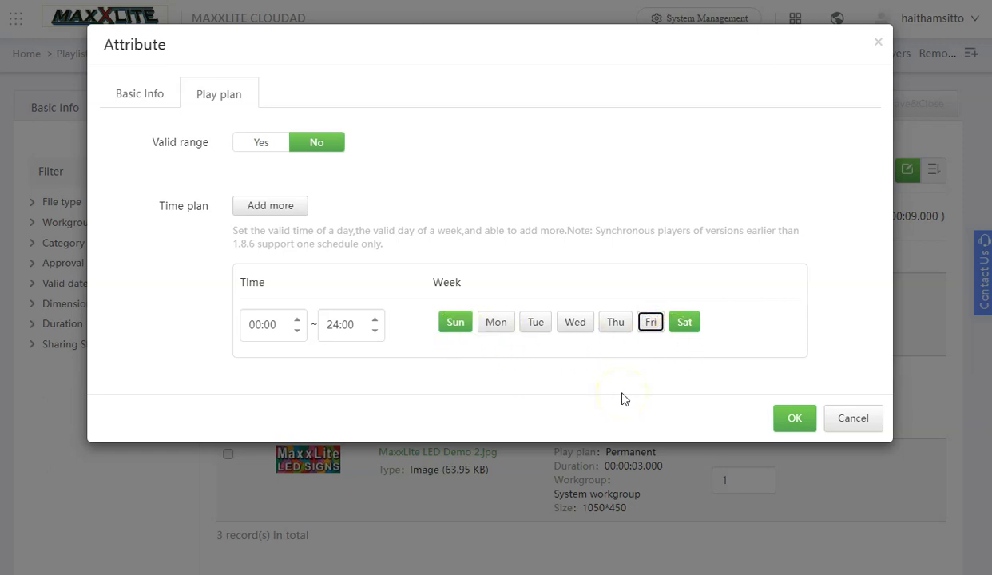
- Switch the play plan to weekdays only, enabling Monday through Friday and excluding Saturday and Sunday
left_click(495, 326)
left_click(496, 329)
left_click(496, 331)
left_click(532, 327)
left_click(572, 328)
left_click(605, 331)
left_click(639, 328)
left_click(684, 322)
left_click(454, 322)
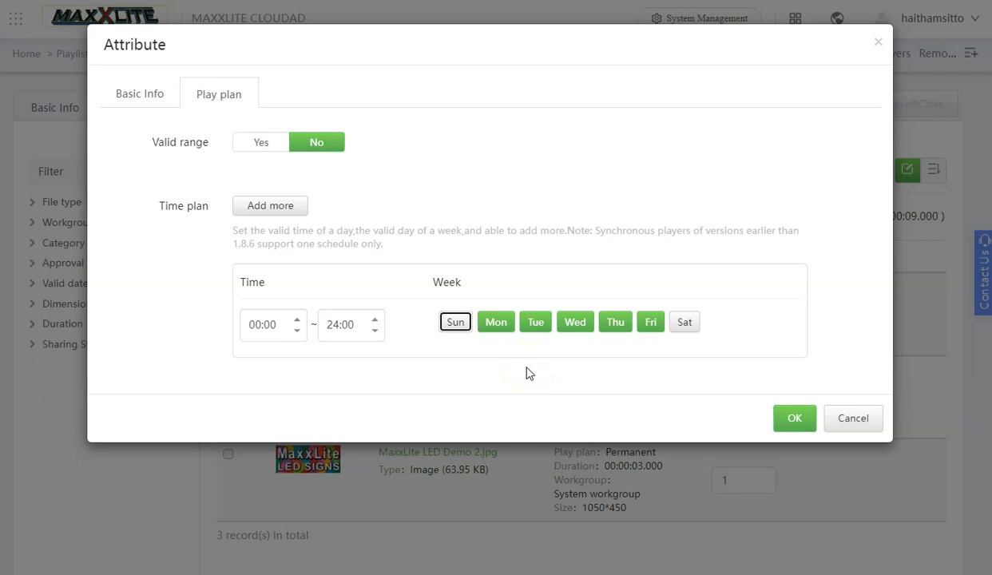
- Try a Monday, Wednesday and Friday schedule in the play plan, and re-enable all seven days
left_click(536, 325)
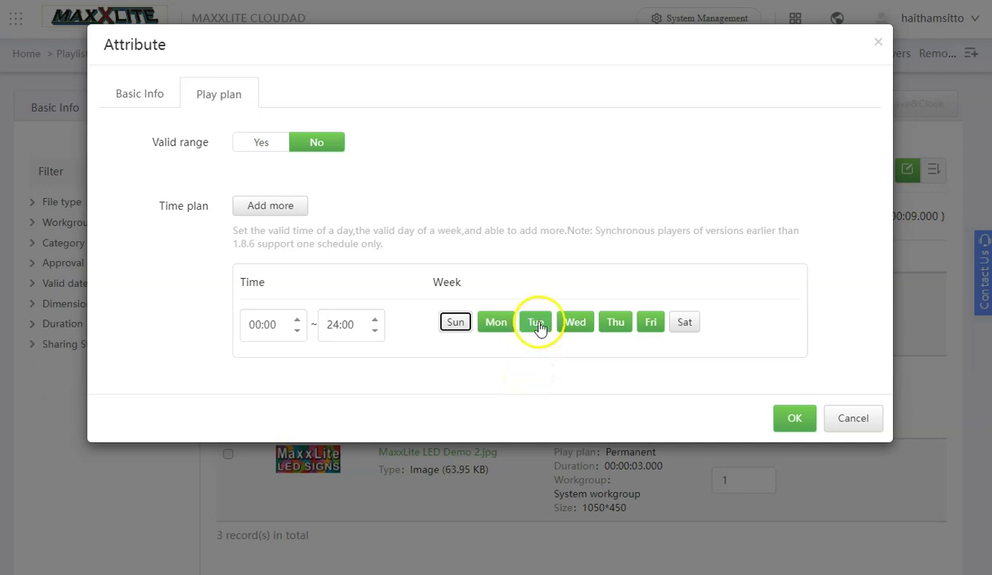
left_click(612, 325)
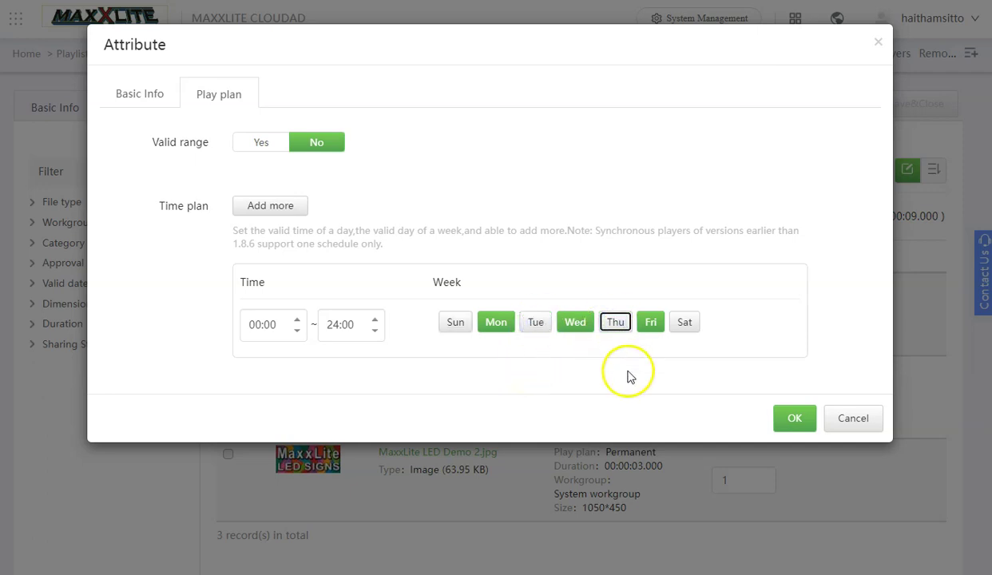
left_click(675, 321)
left_click(617, 324)
left_click(544, 326)
left_click(456, 326)
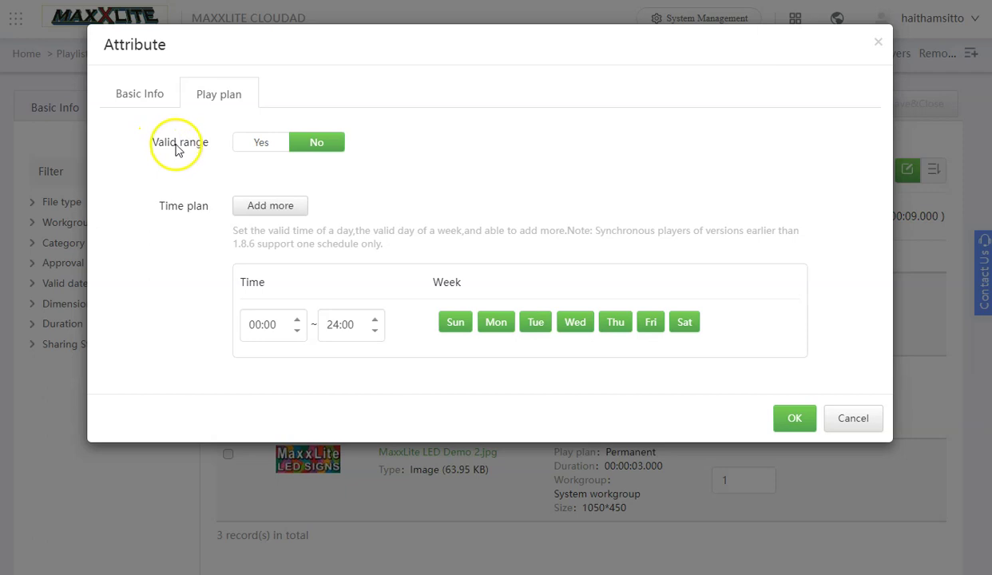
- Enable the valid range for MaxxLite LED Demo 1.jpg, set it from 2022-06-25 to 2022-06-30, and apply the plan
left_click(262, 143)
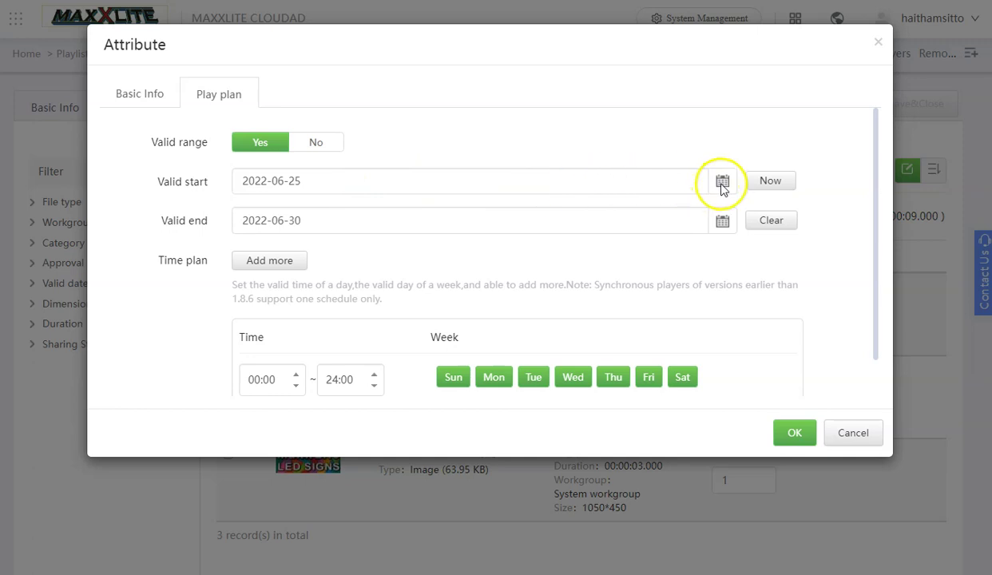
left_click(722, 184)
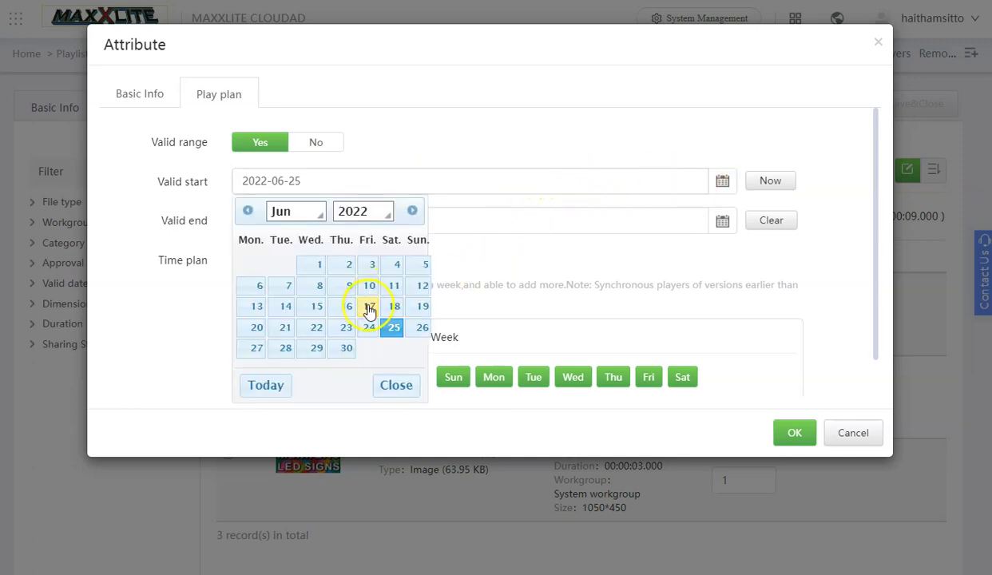
left_click(369, 309)
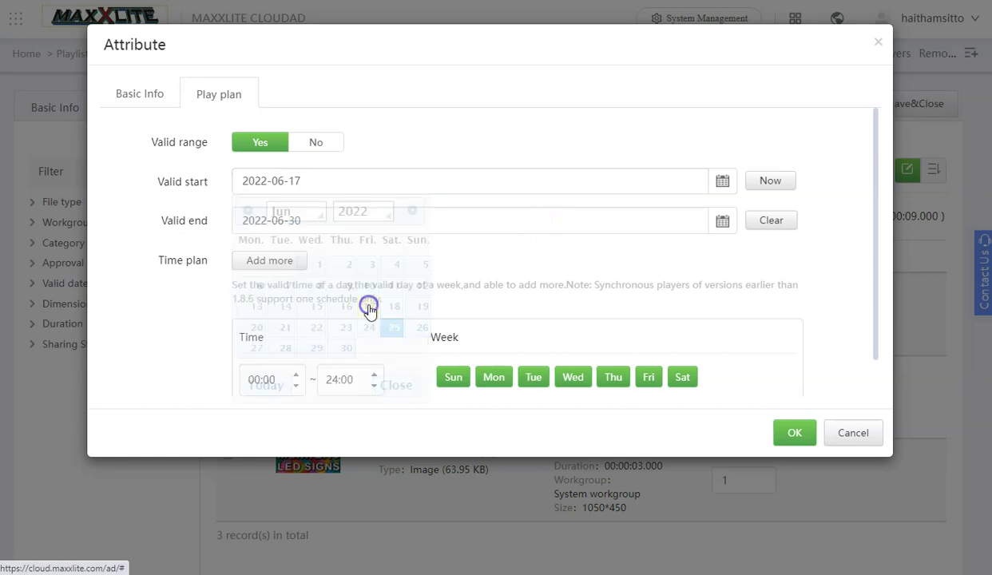
left_click(723, 182)
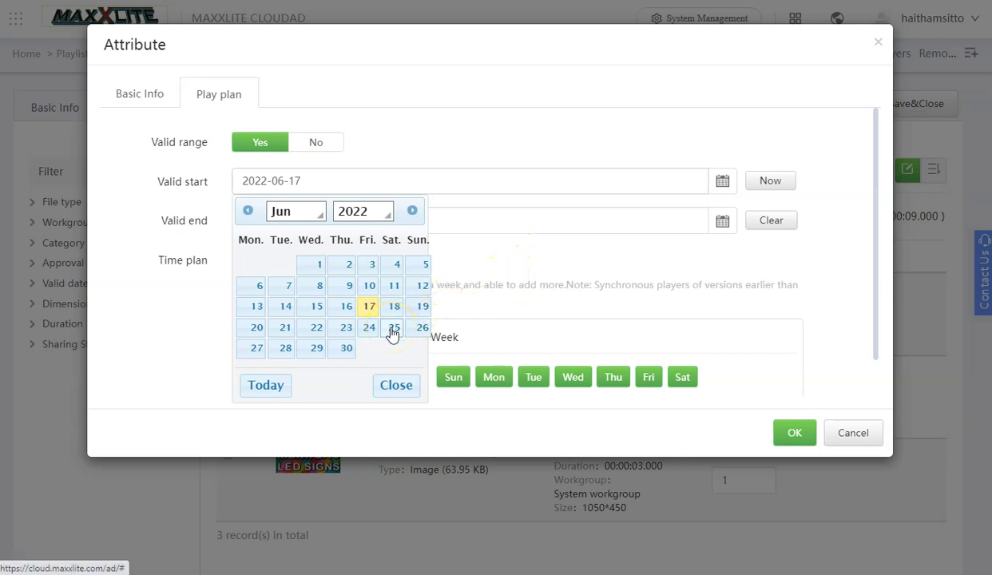
left_click(392, 329)
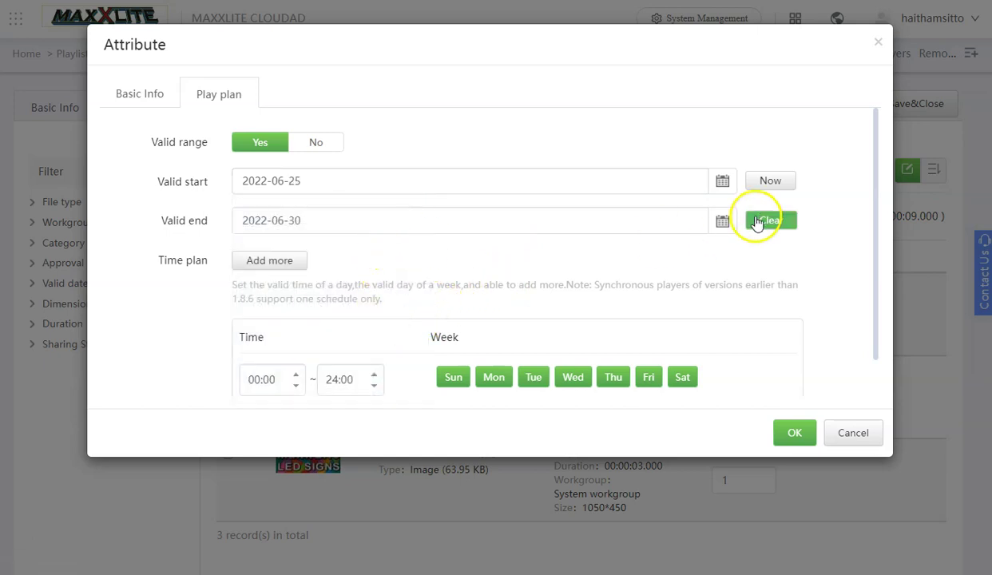
left_click(725, 224)
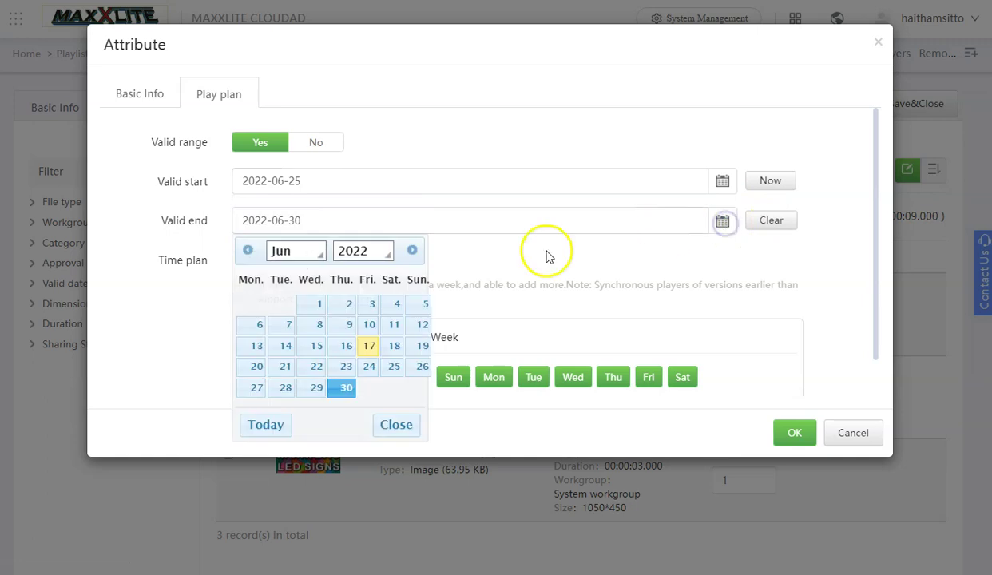
left_click(347, 387)
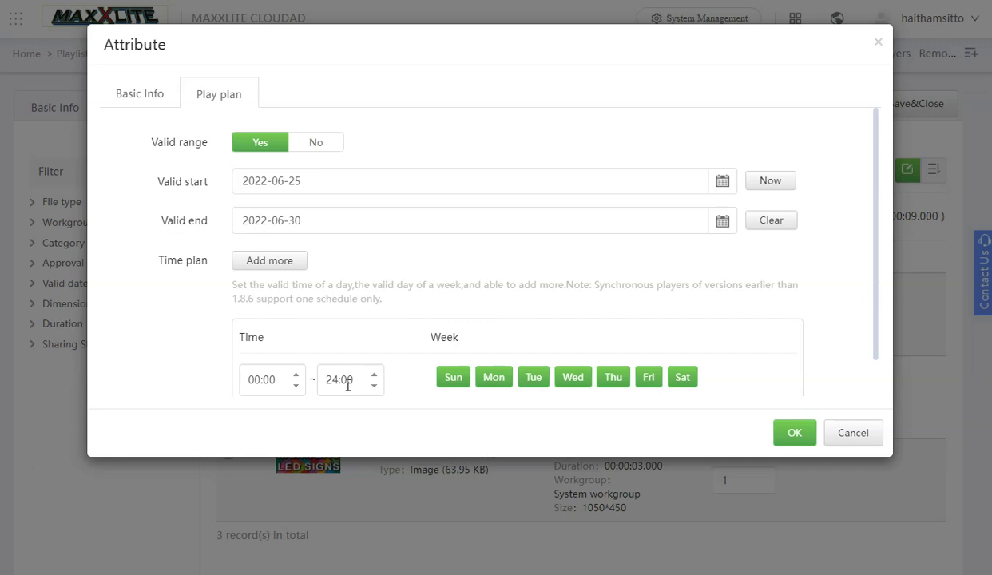
left_click(794, 436)
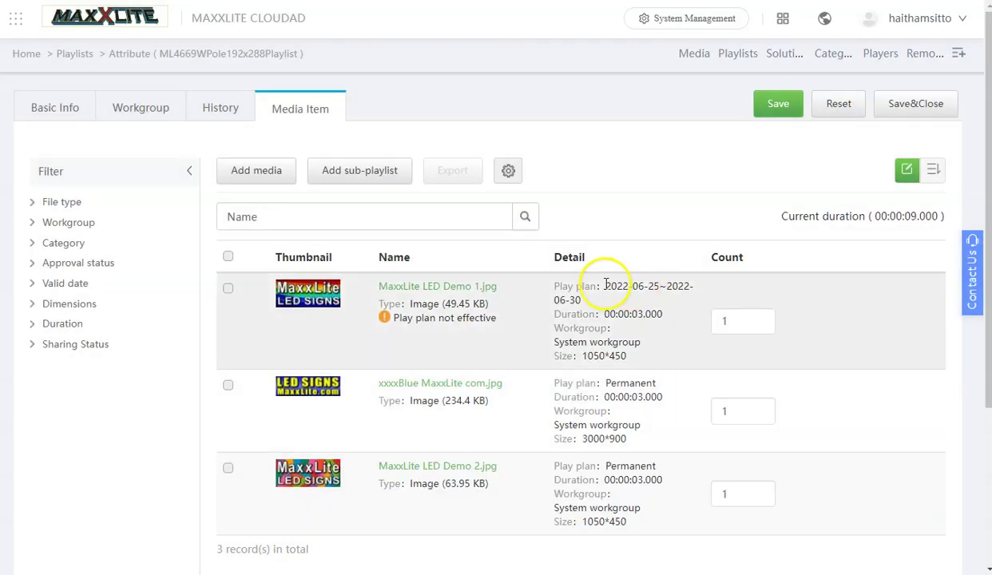
- Check the new play plan dates of MaxxLite LED Demo 1.jpg and save the playlist
left_click_drag(682, 288, 685, 298)
left_click(680, 287)
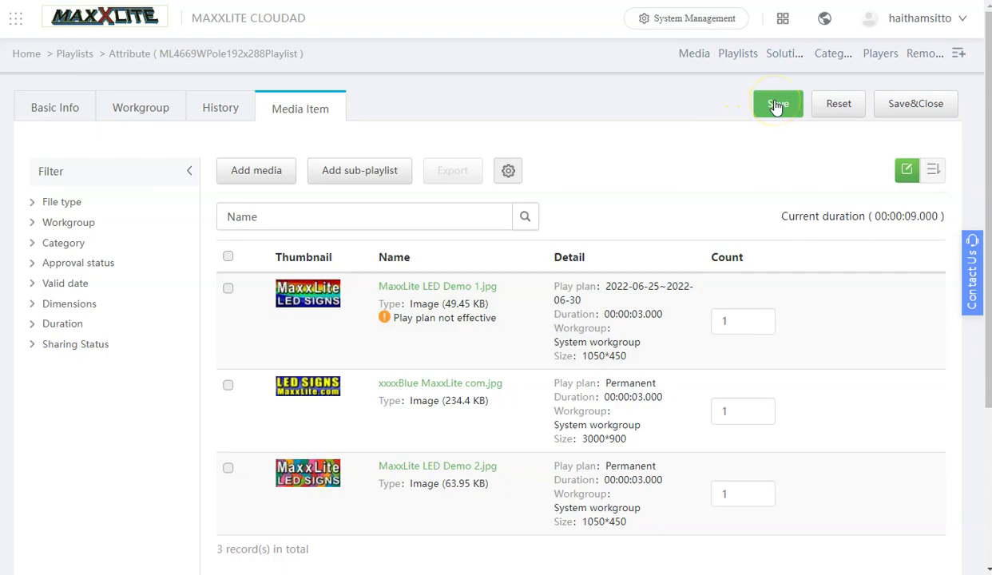
left_click(775, 106)
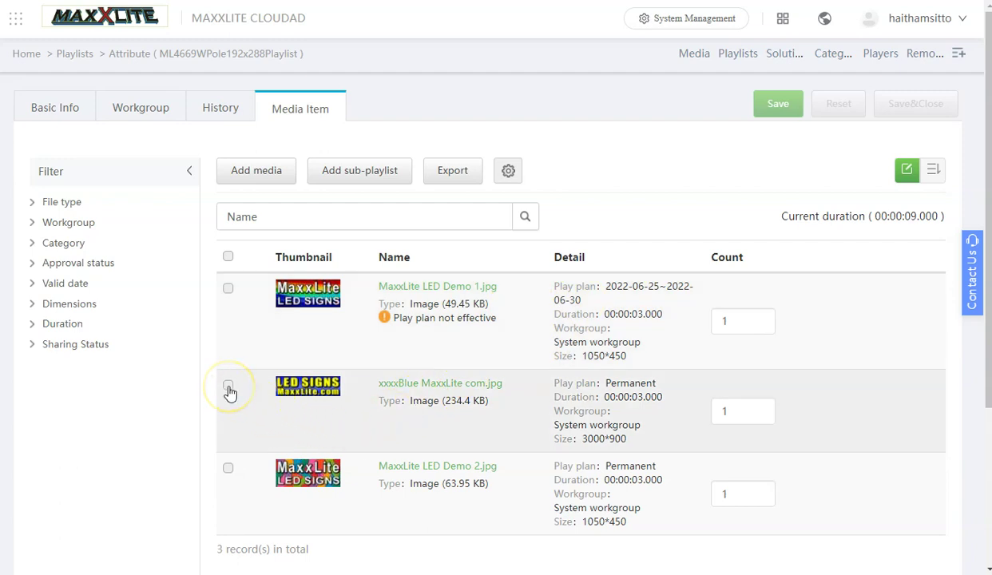
- Open the play plan attributes of xxxxBlue MaxxLite com.jpg and enable its valid range
left_click(228, 386)
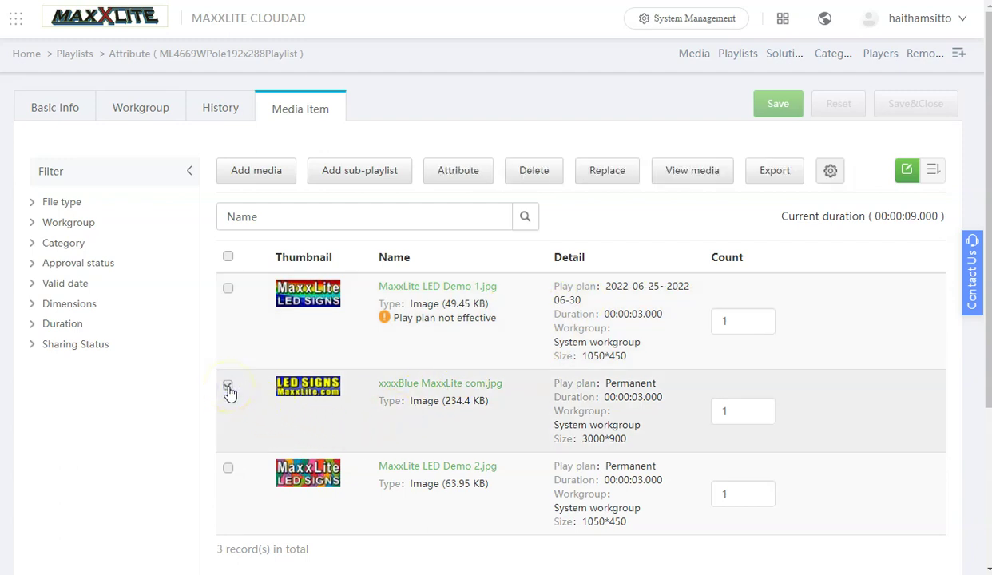
left_click(455, 171)
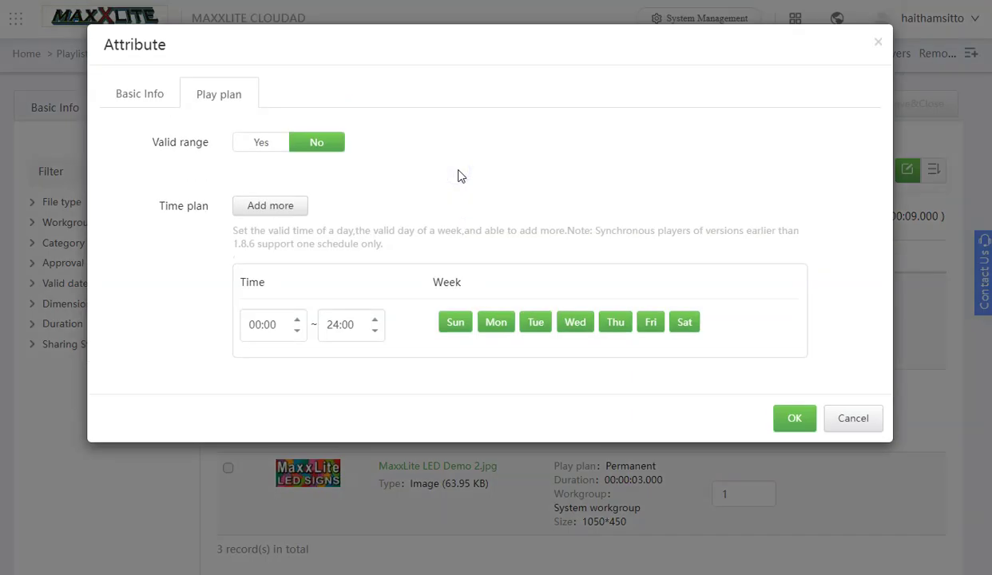
left_click(260, 144)
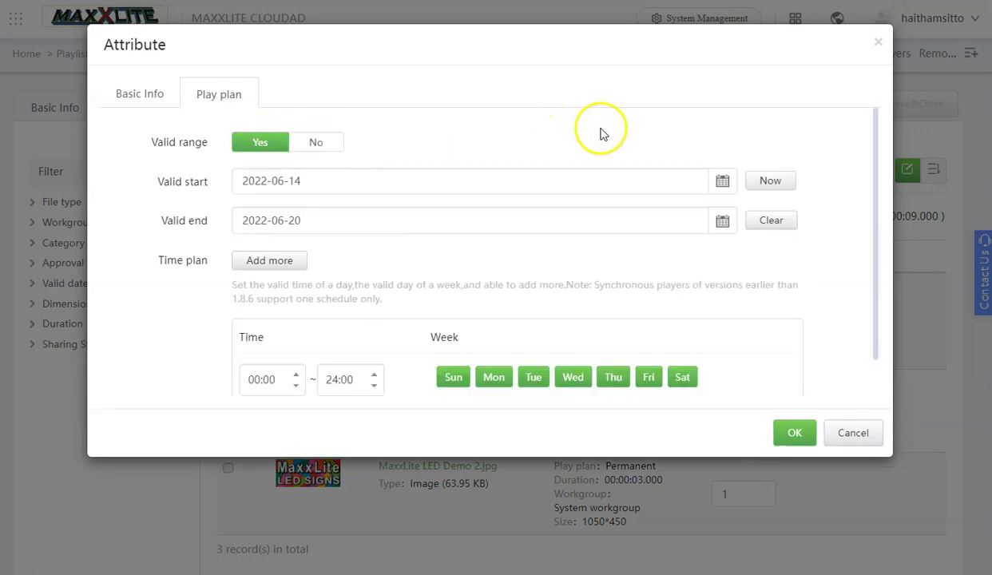
- Set the valid start to the current date and clear the valid end so it is permanent
left_click(773, 183)
left_click(768, 221)
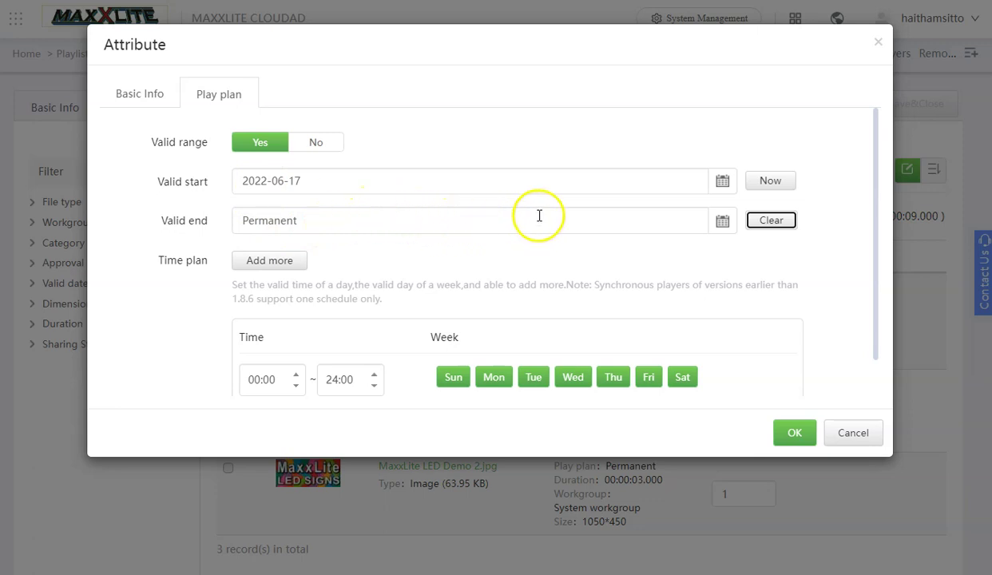
left_click(722, 182)
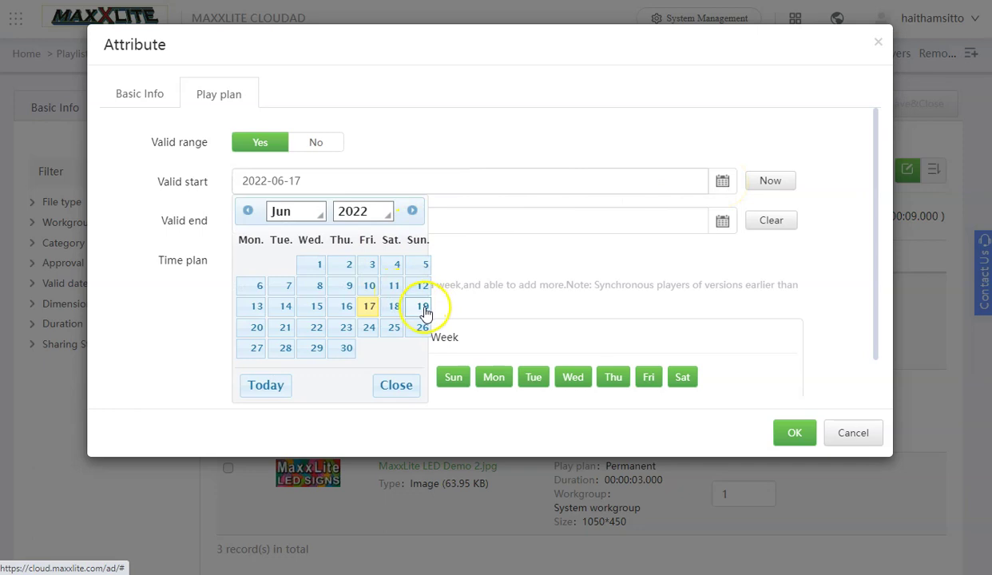
left_click(317, 214)
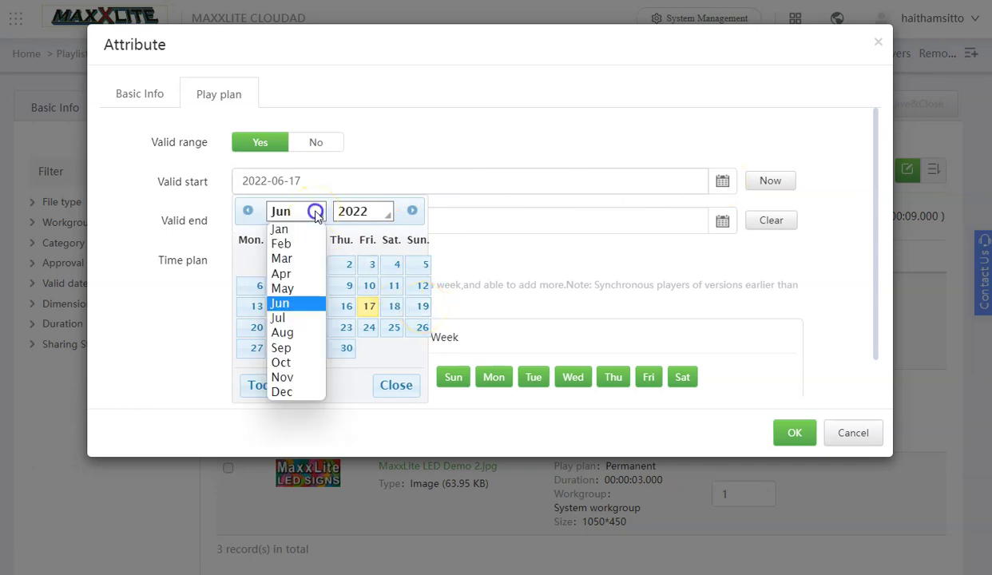
left_click(297, 352)
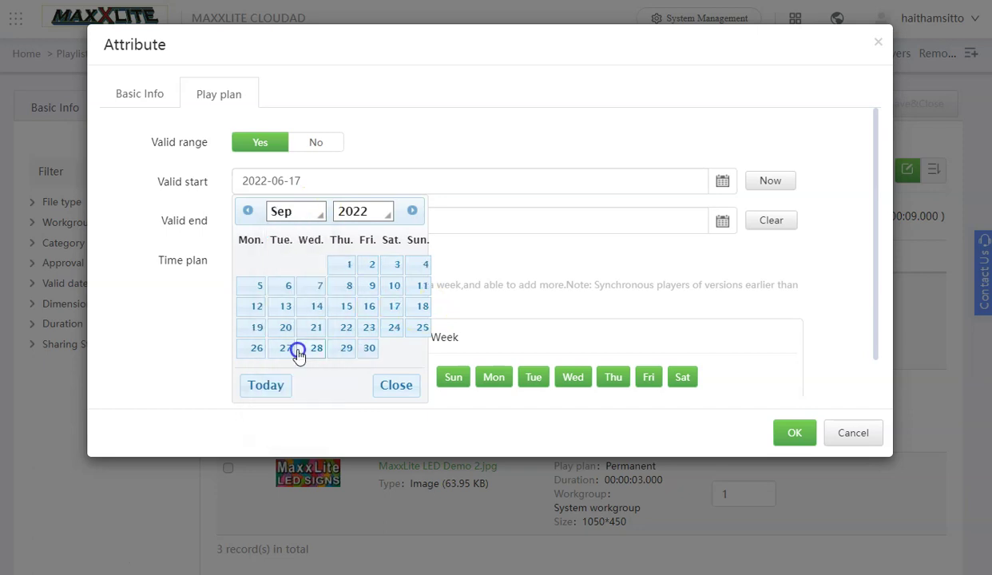
left_click(388, 212)
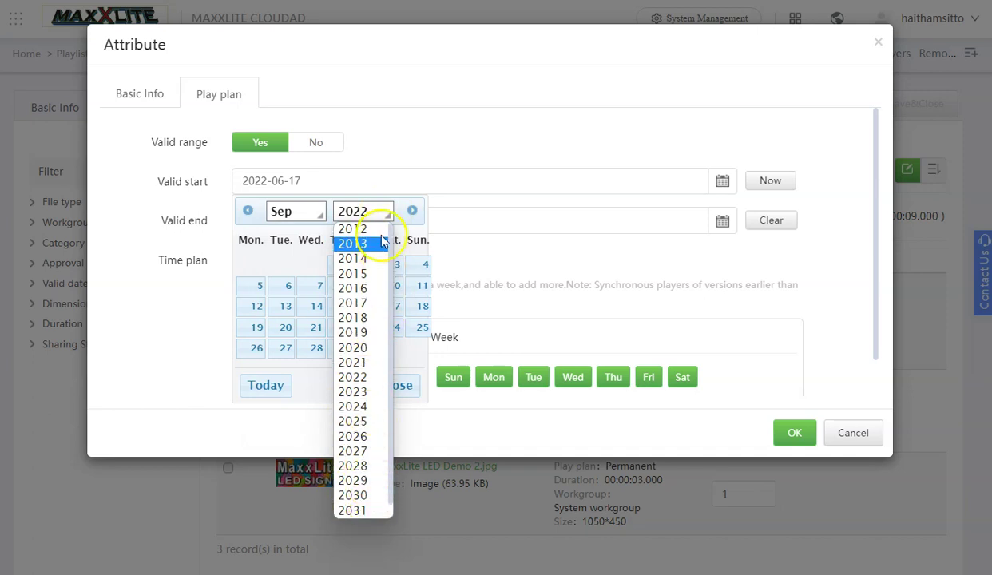
left_click(422, 140)
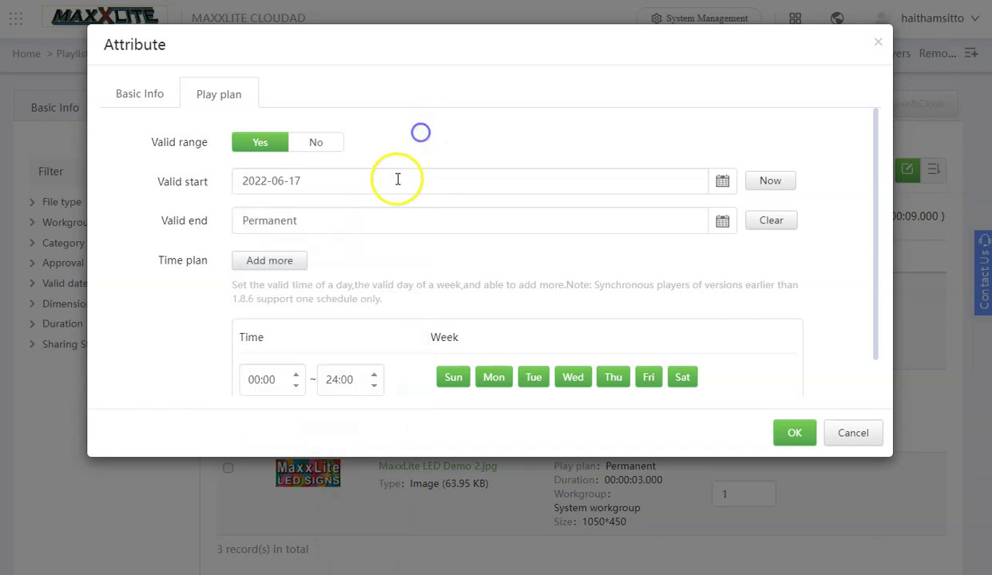
- Set the valid start date of xxxxBlue MaxxLite com.jpg to 2022-09-03
left_click(723, 180)
left_click(303, 214)
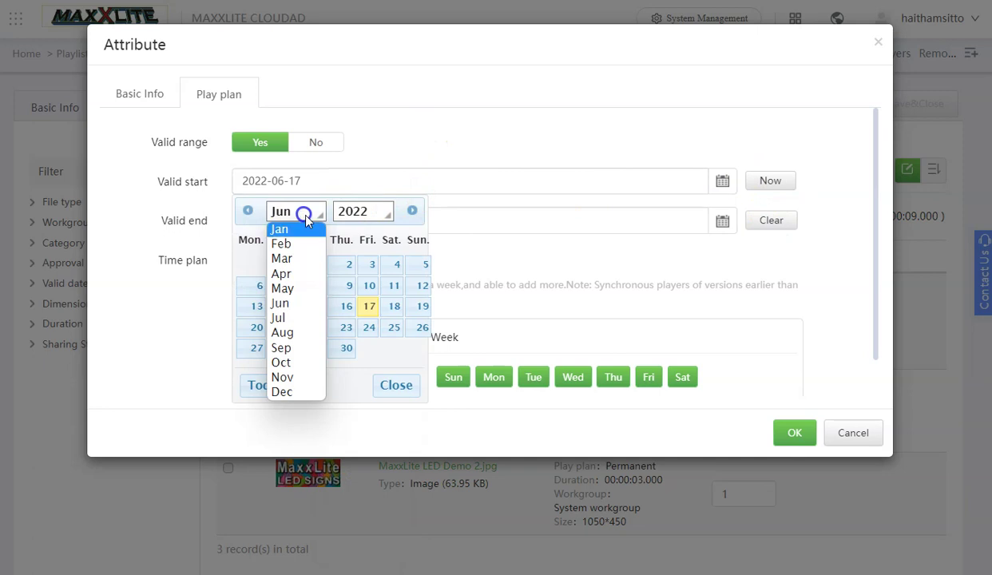
left_click(301, 349)
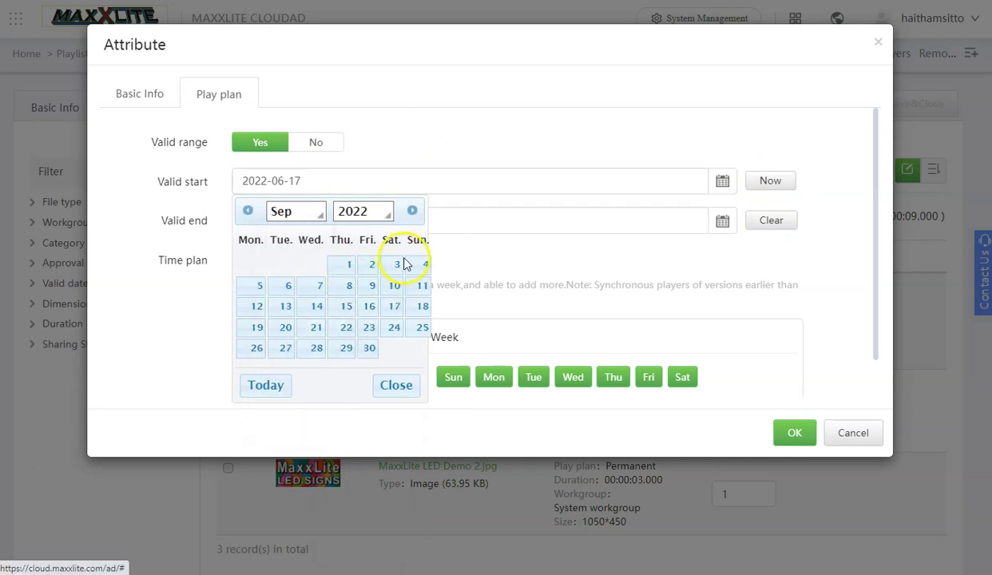
left_click(395, 265)
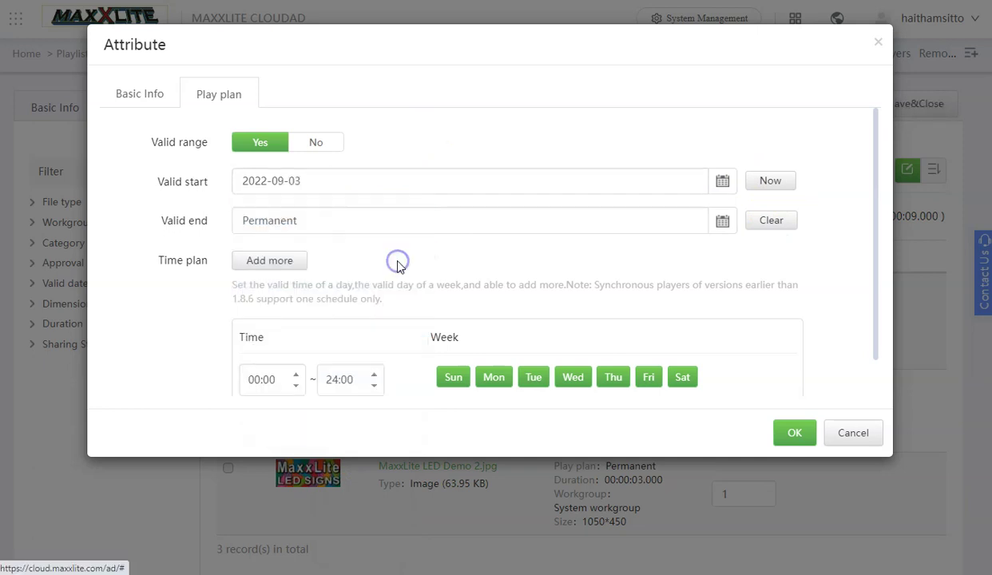
- Set the valid end date of xxxxBlue MaxxLite com.jpg to 2022-09-04, and apply and save the change to the playlist
left_click(722, 220)
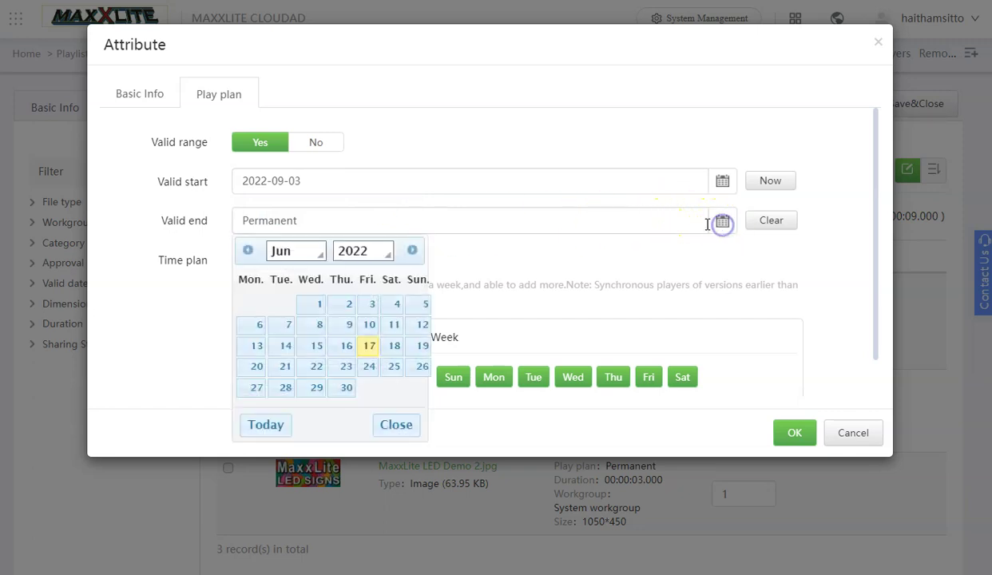
left_click(316, 252)
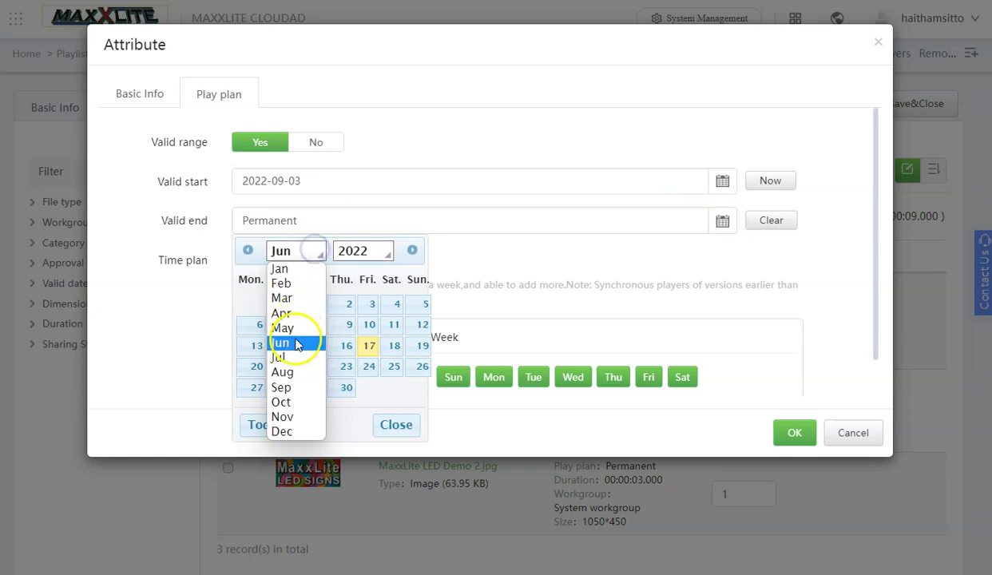
left_click(298, 387)
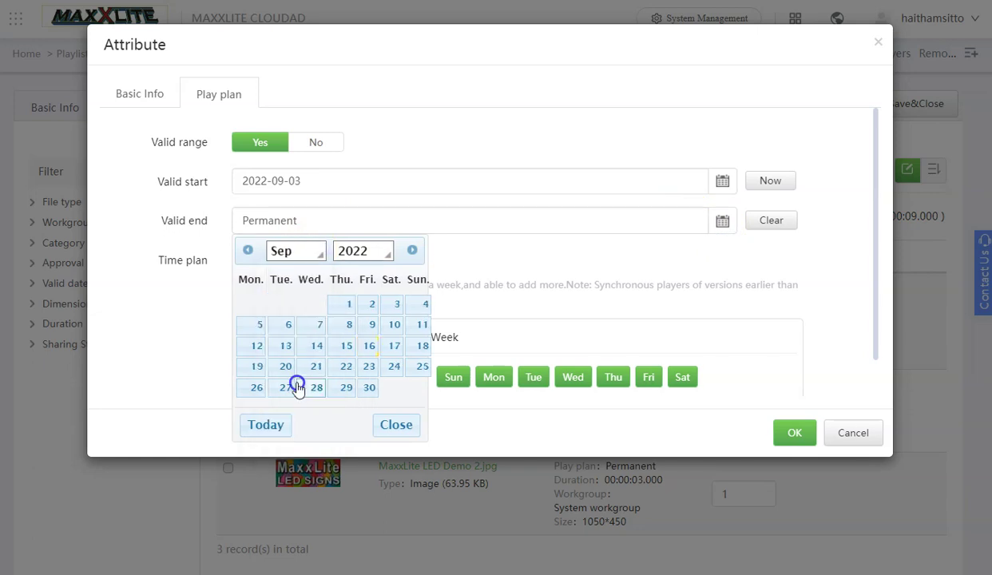
left_click(423, 307)
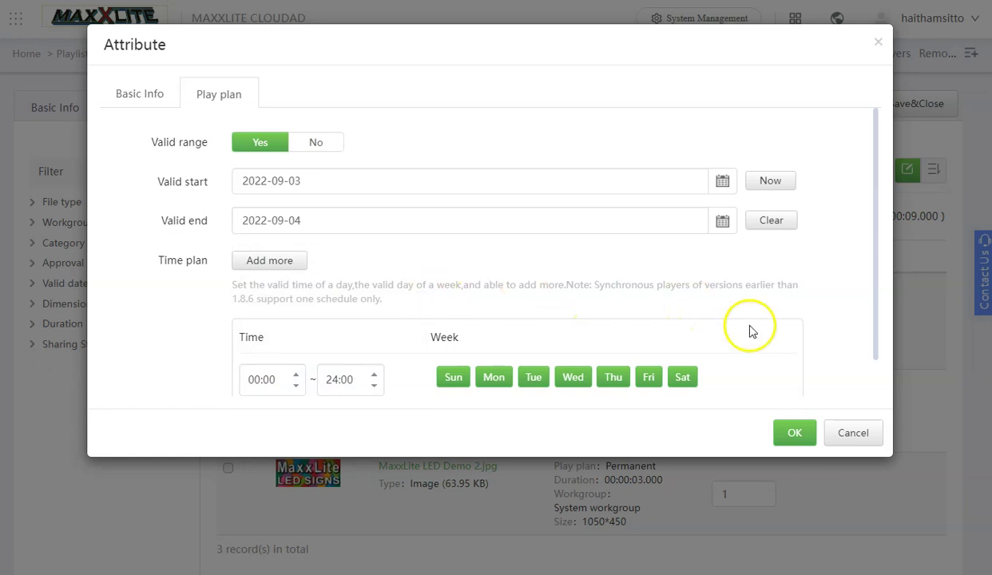
left_click(795, 434)
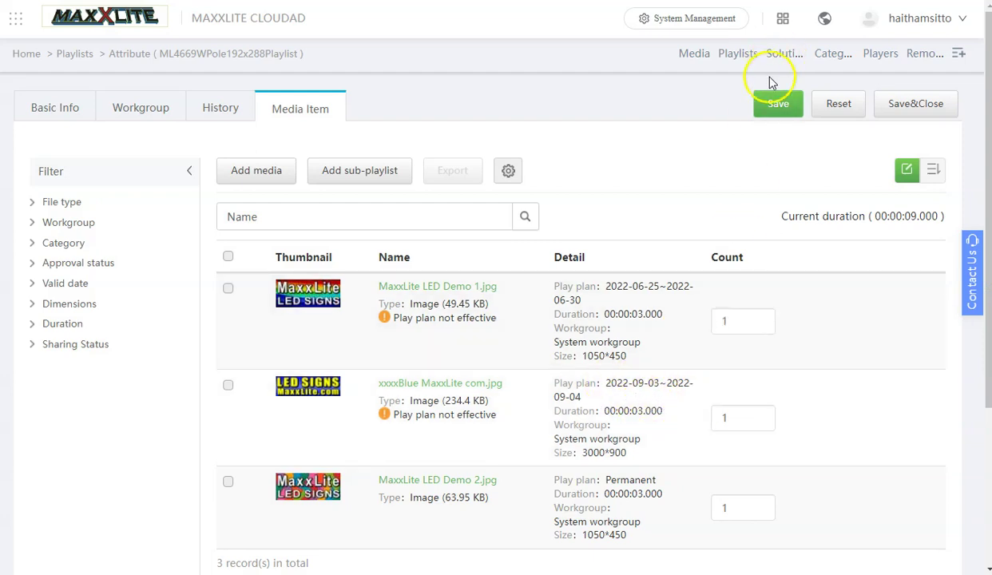
left_click(775, 105)
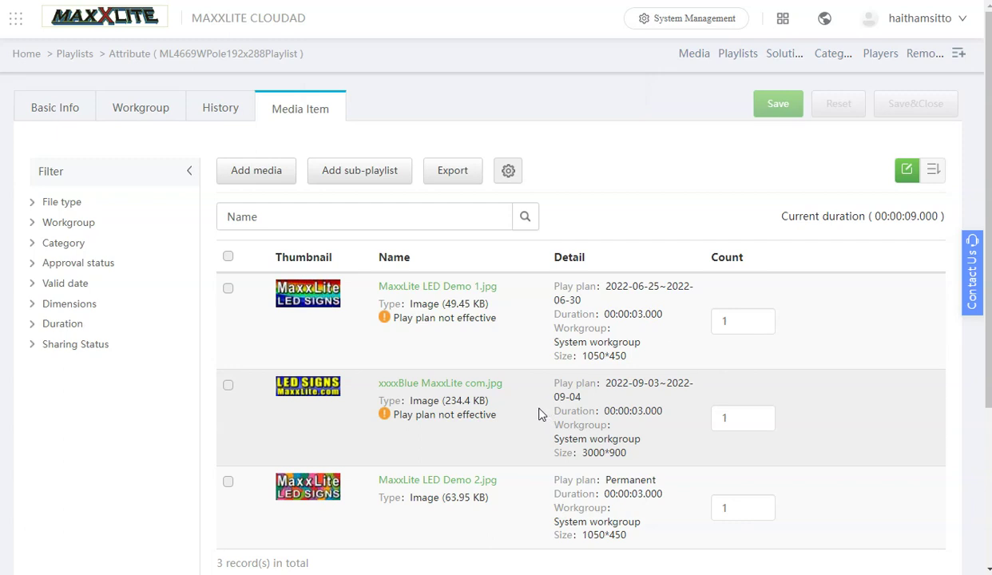
- Show the company's contact and training information
mouse_move(968, 277)
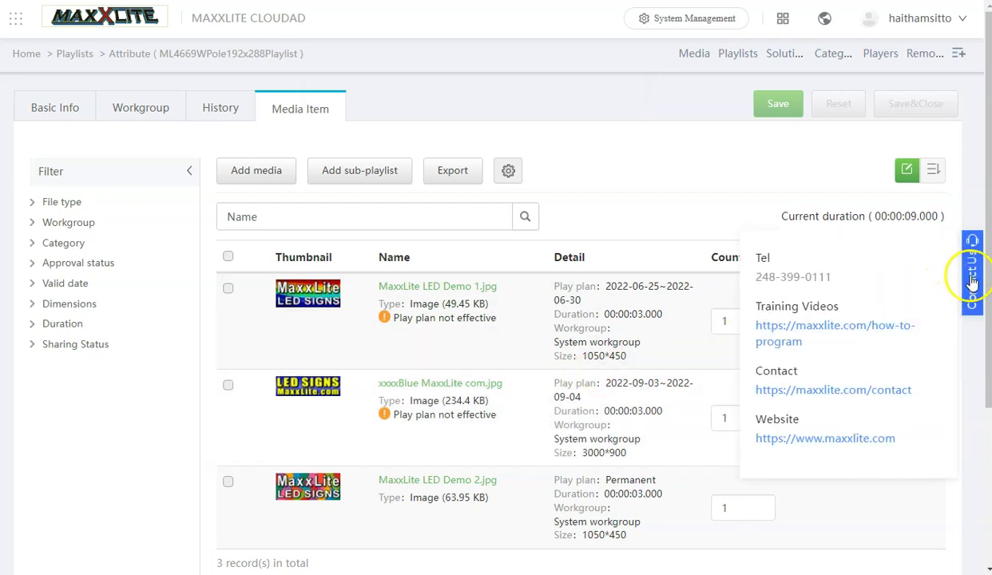